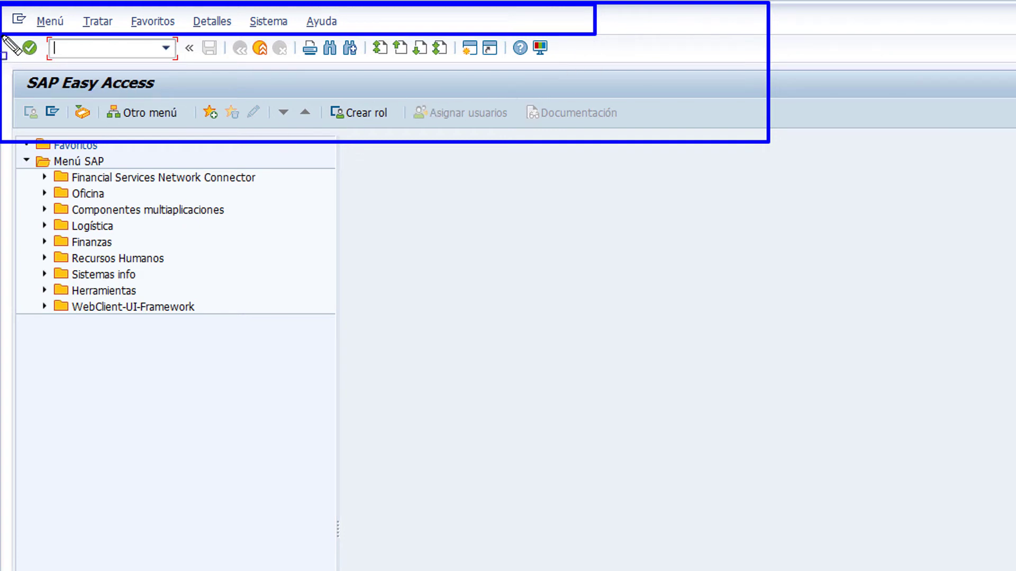
{"action": "left_click_drag", "start_coordinate": [30, 43], "coordinate": [593, 71]}
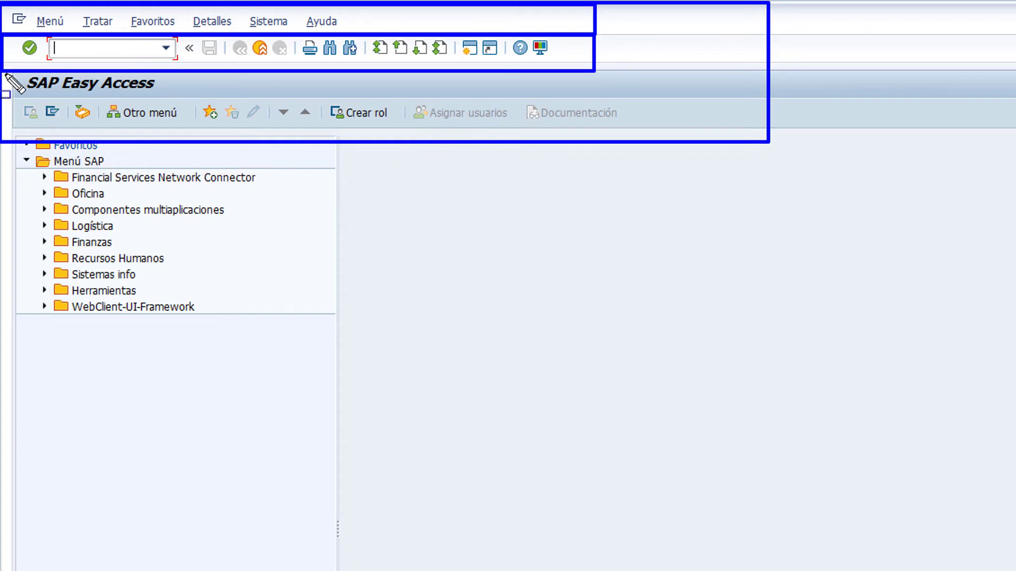
{"action": "mouse_move", "coordinate": [4, 72]}
{"action": "left_mouse_down"}
{"action": "mouse_move", "coordinate": [204, 91]}
{"action": "mouse_move", "coordinate": [595, 95]}
{"action": "left_mouse_up"}
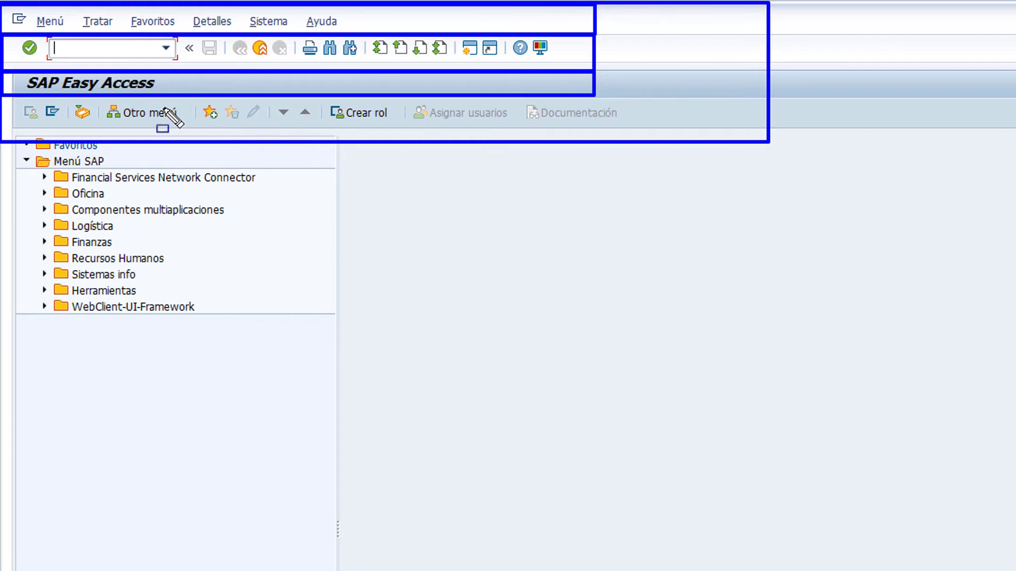
{"action": "mouse_move", "coordinate": [5, 97]}
{"action": "left_mouse_down"}
{"action": "mouse_move", "coordinate": [267, 141]}
{"action": "mouse_move", "coordinate": [475, 151]}
{"action": "mouse_move", "coordinate": [620, 141]}
{"action": "left_mouse_up"}
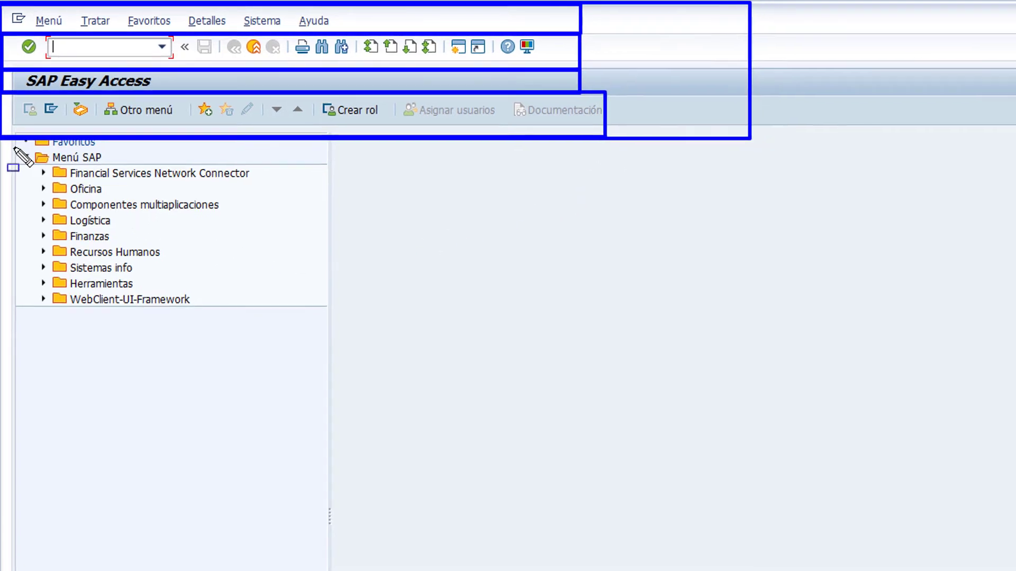
{"action": "mouse_move", "coordinate": [15, 149]}
{"action": "left_mouse_down"}
{"action": "mouse_move", "coordinate": [132, 180]}
{"action": "mouse_move", "coordinate": [753, 271]}
{"action": "left_mouse_up"}
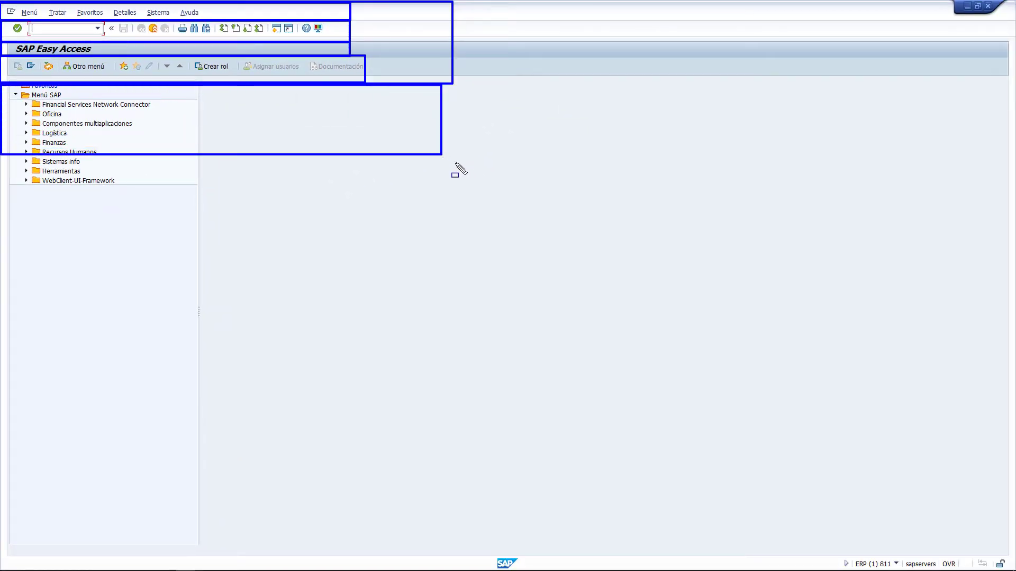
{"action": "mouse_move", "coordinate": [456, 164]}
{"action": "left_mouse_down"}
{"action": "mouse_move", "coordinate": [862, 304]}
{"action": "mouse_move", "coordinate": [1015, 570]}
{"action": "left_mouse_up"}
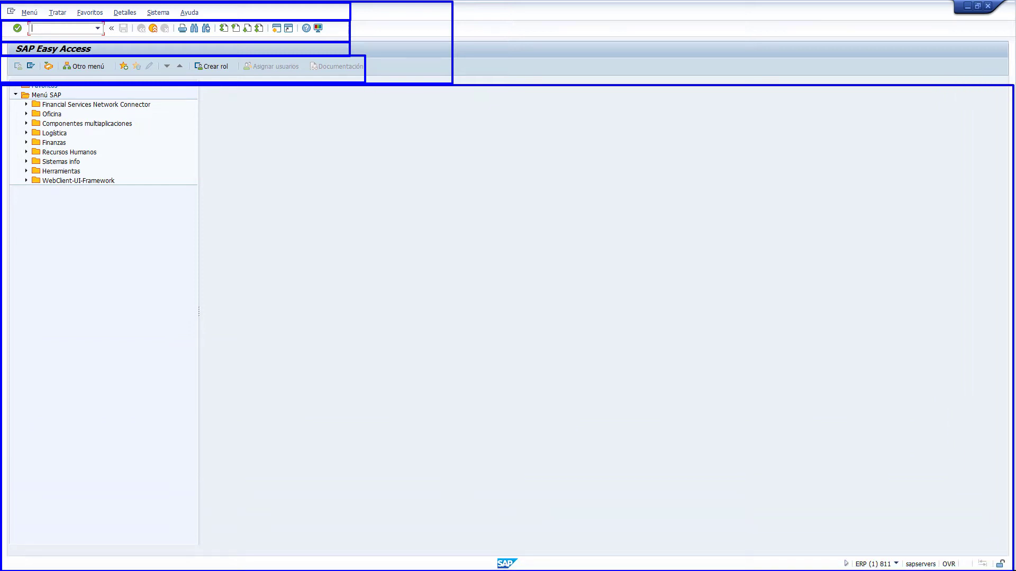
{"action": "mouse_move", "coordinate": [3, 87]}
{"action": "left_mouse_down"}
{"action": "mouse_move", "coordinate": [31, 123]}
{"action": "mouse_move", "coordinate": [149, 168]}
{"action": "mouse_move", "coordinate": [192, 347]}
{"action": "mouse_move", "coordinate": [198, 556]}
{"action": "left_mouse_up"}
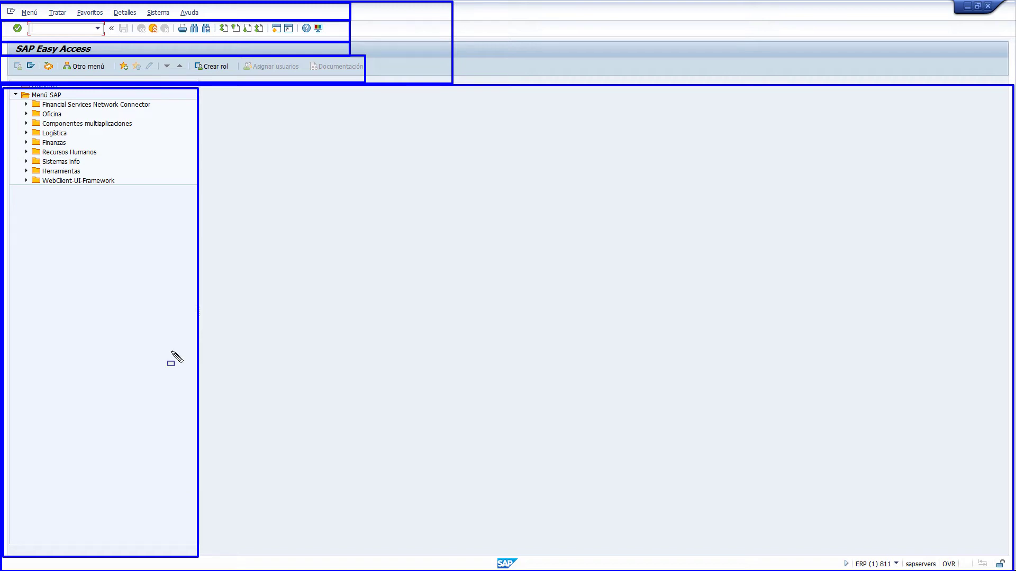
{"action": "mouse_move", "coordinate": [199, 92]}
{"action": "left_mouse_down"}
{"action": "mouse_move", "coordinate": [233, 118]}
{"action": "mouse_move", "coordinate": [809, 309]}
{"action": "mouse_move", "coordinate": [961, 403]}
{"action": "mouse_move", "coordinate": [1005, 481]}
{"action": "mouse_move", "coordinate": [1010, 558]}
{"action": "left_mouse_up"}
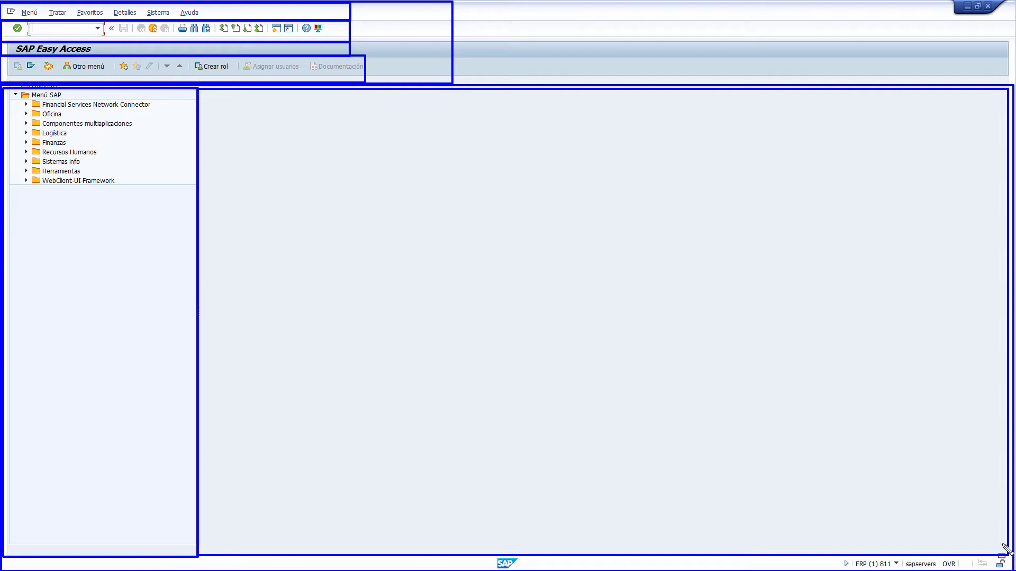
{"action": "key", "text": "e"}
{"action": "mouse_move", "coordinate": [1, 558]}
{"action": "left_mouse_down"}
{"action": "mouse_move", "coordinate": [152, 570]}
{"action": "mouse_move", "coordinate": [1014, 570]}
{"action": "left_mouse_up"}
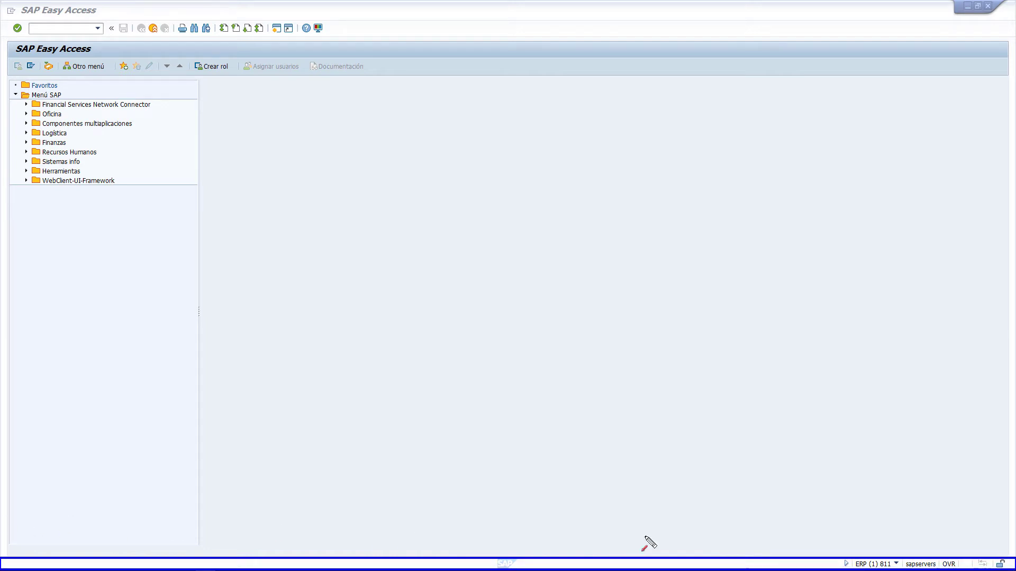
{"action": "left_click_drag", "start_coordinate": [911, 512], "coordinate": [911, 556]}
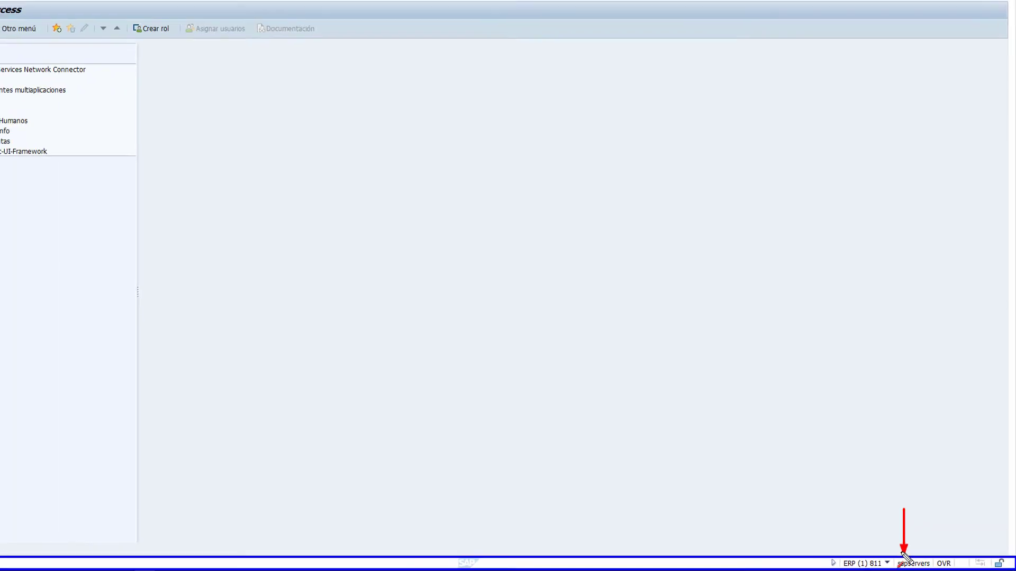
{"action": "left_click_drag", "start_coordinate": [192, 441], "coordinate": [146, 491]}
{"action": "left_click_drag", "start_coordinate": [206, 500], "coordinate": [132, 550]}
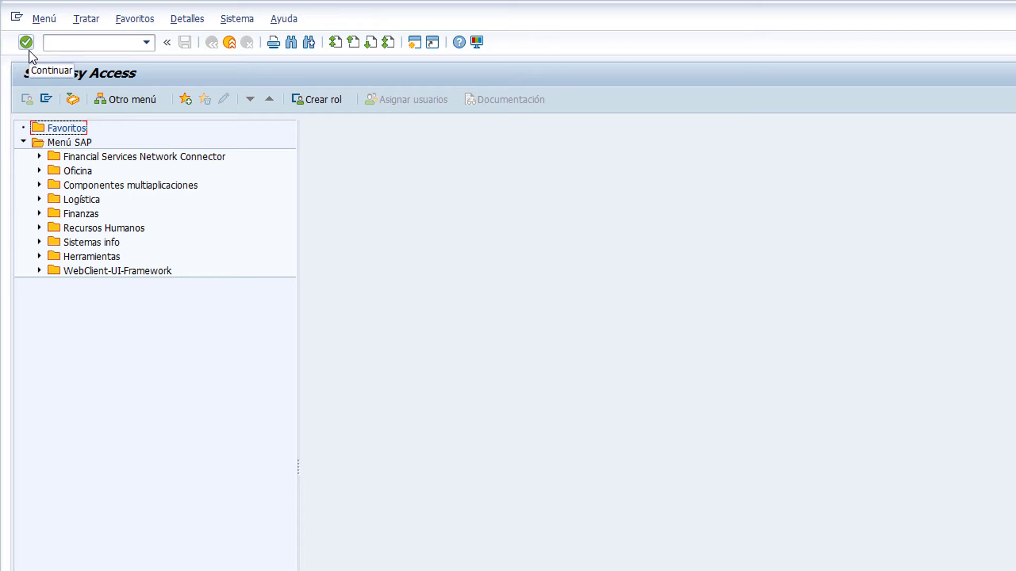
{"action": "left_click_drag", "start_coordinate": [36, 31], "coordinate": [166, 56]}
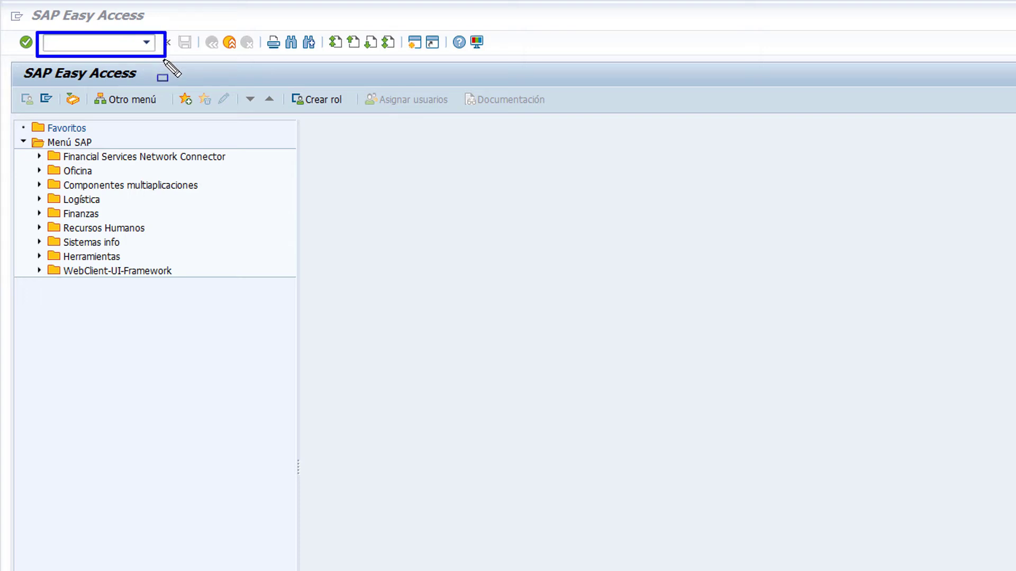
{"action": "key", "text": "Escape"}
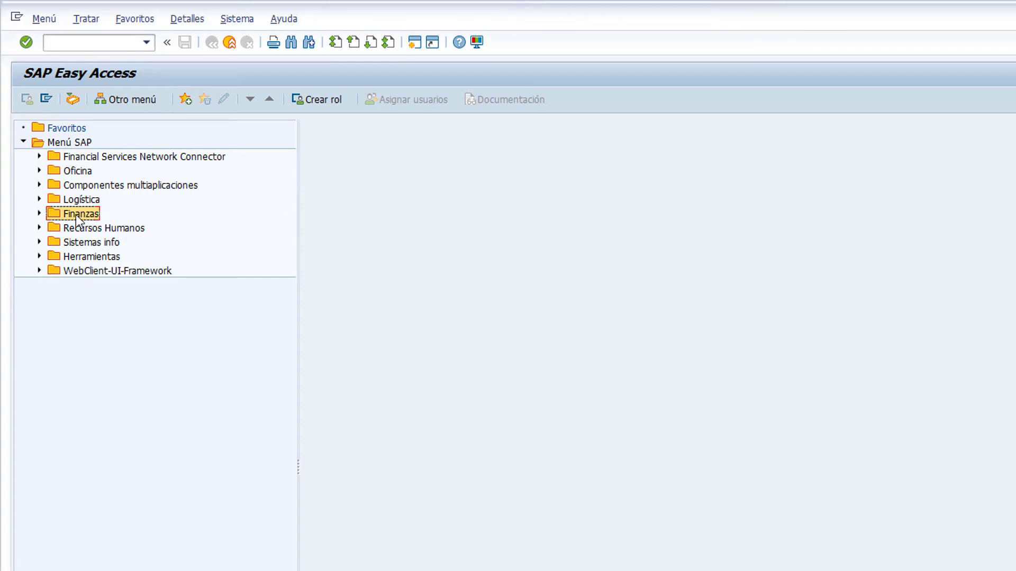
Step: Expand Finanzas, Gestión financiera, Acreedores and Contabilización in the SAP menu tree and open the Factura transaction
{"action": "left_click", "coordinate": [41, 214]}
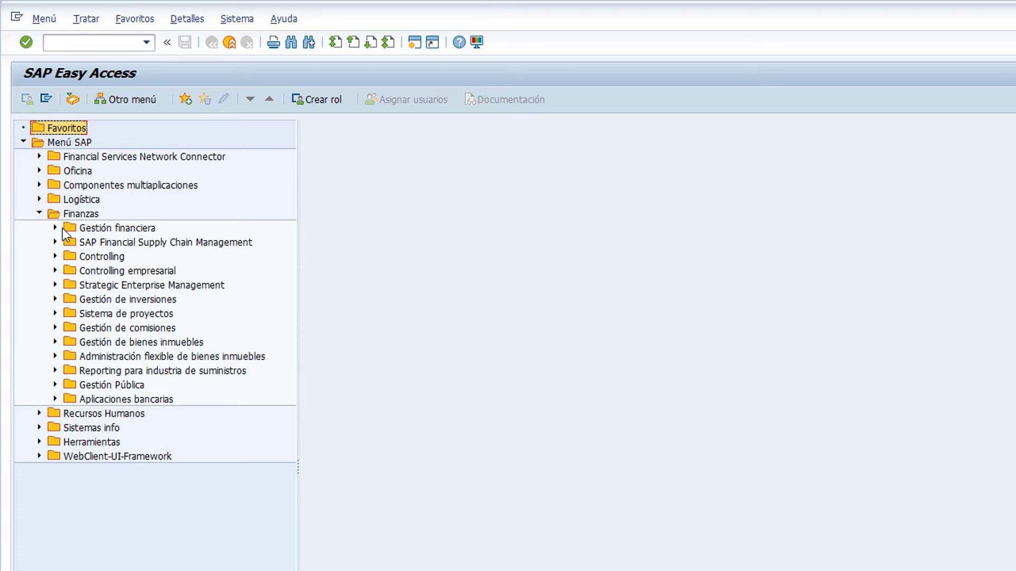
{"action": "left_click", "coordinate": [55, 228]}
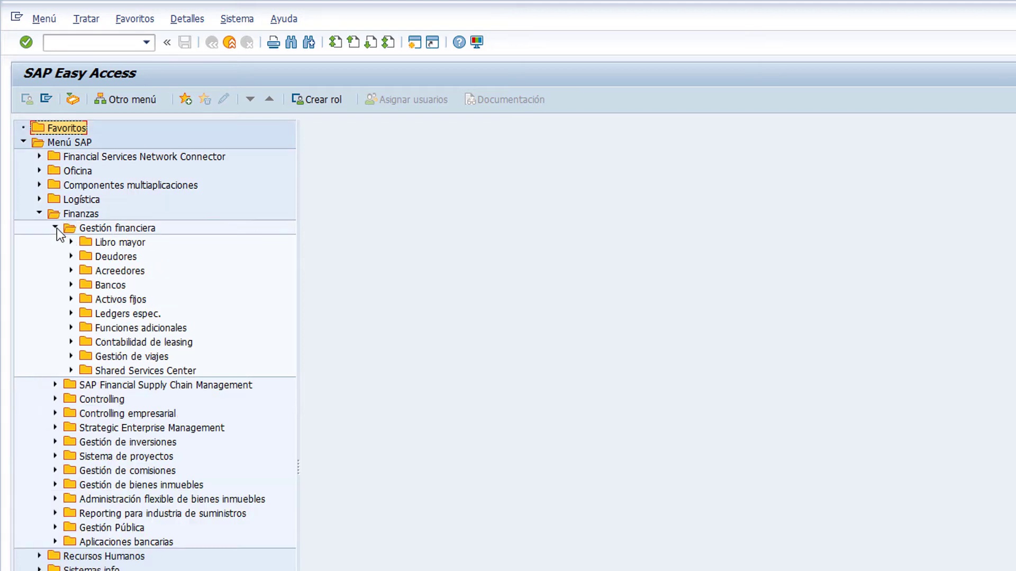
{"action": "left_click", "coordinate": [88, 270]}
{"action": "left_click", "coordinate": [72, 270]}
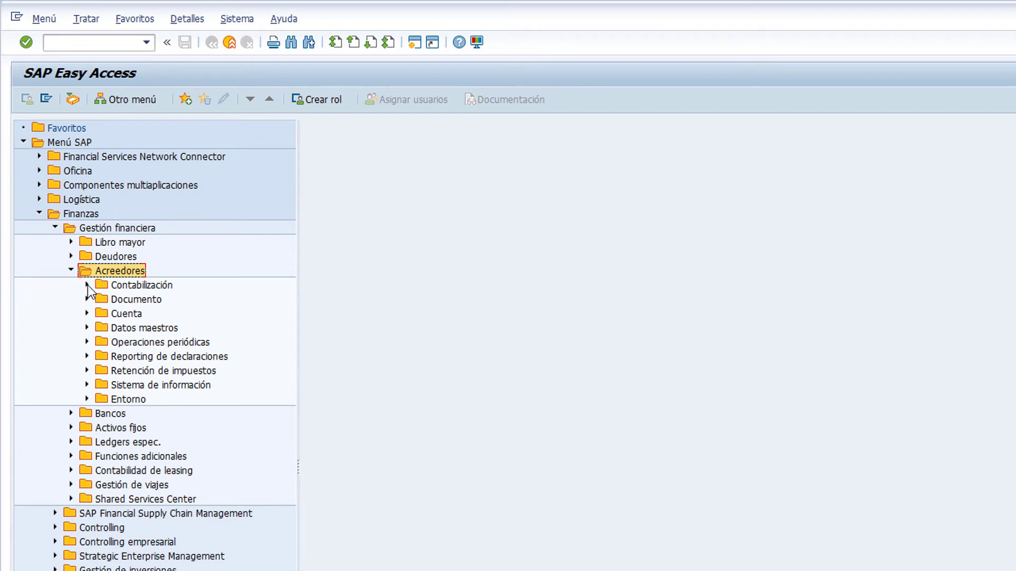
{"action": "left_click", "coordinate": [87, 286]}
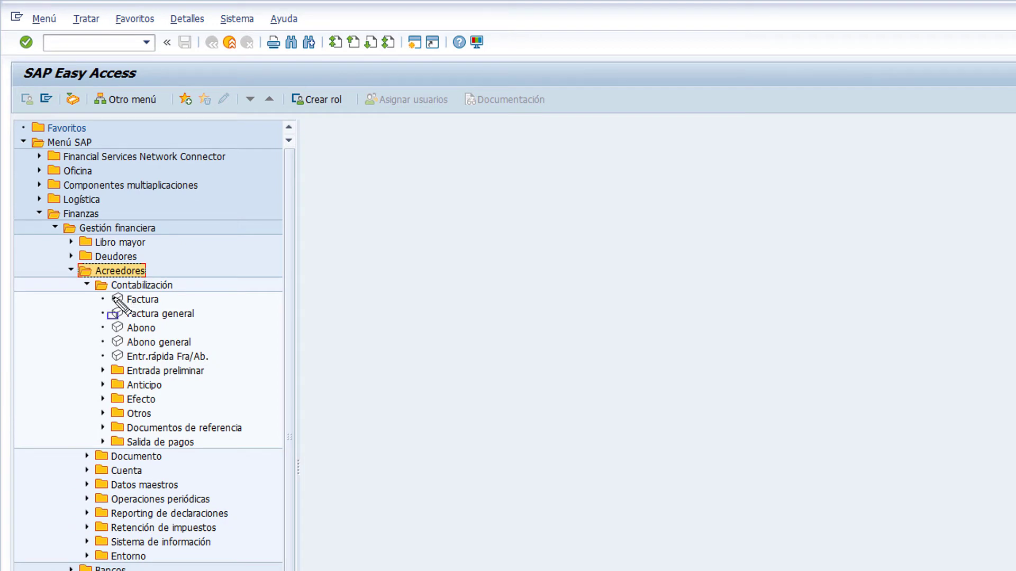
{"action": "left_click_drag", "start_coordinate": [106, 289], "coordinate": [166, 305]}
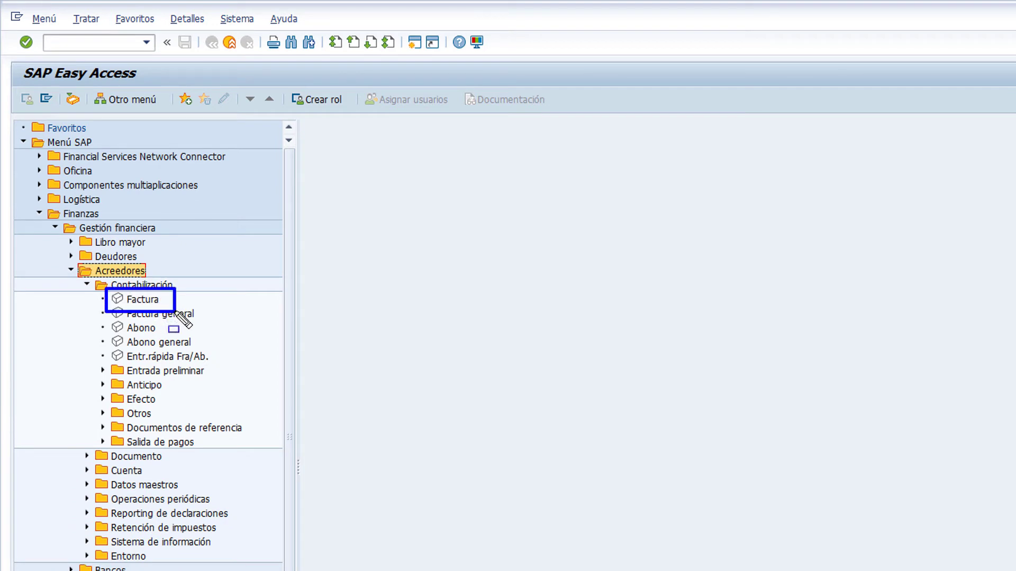
{"action": "key", "text": "Escape"}
{"action": "double_click", "coordinate": [151, 304]}
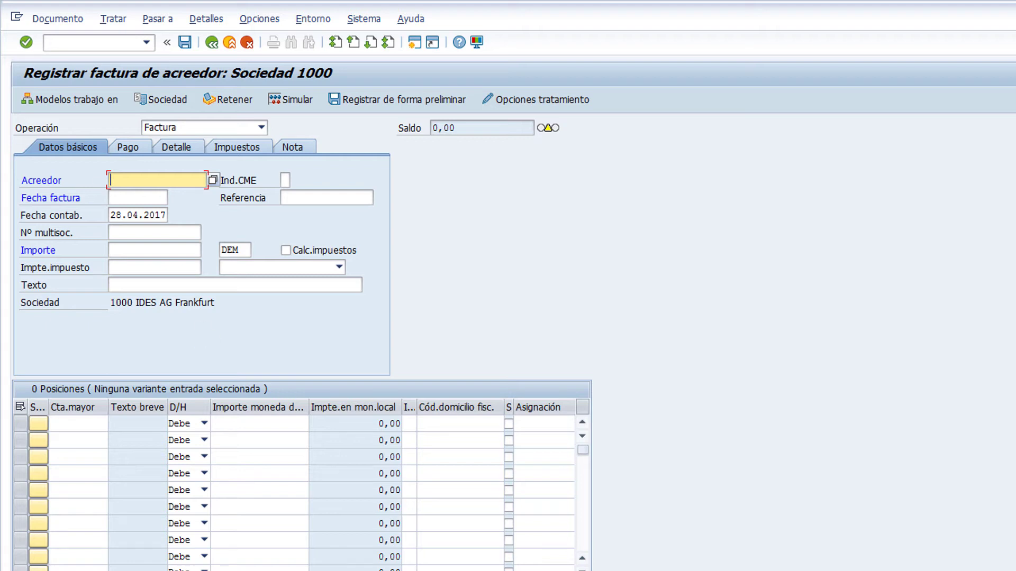
Step: Try to go back from the empty vendor invoice, and end its processing with Finalizar, accepting the loss of data
{"action": "left_click", "coordinate": [47, 43]}
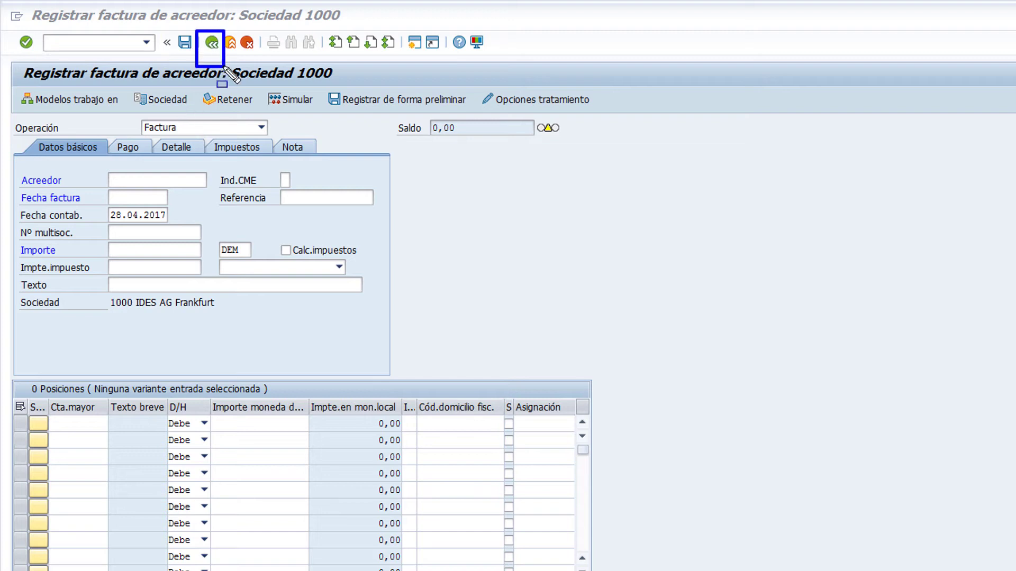
{"action": "left_click", "coordinate": [212, 43]}
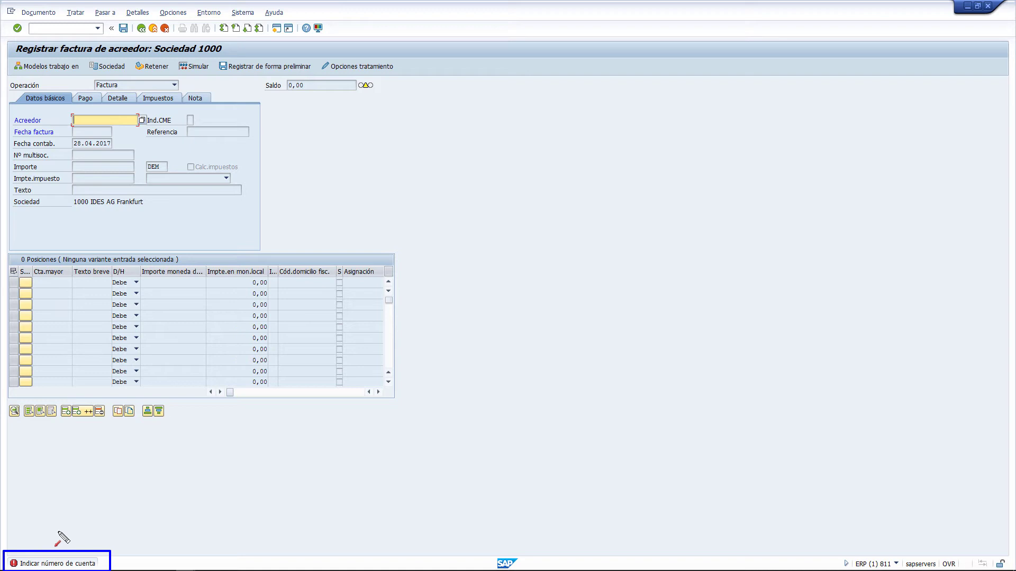
{"action": "left_click_drag", "start_coordinate": [62, 550], "coordinate": [95, 248]}
{"action": "left_click_drag", "start_coordinate": [111, 214], "coordinate": [123, 138]}
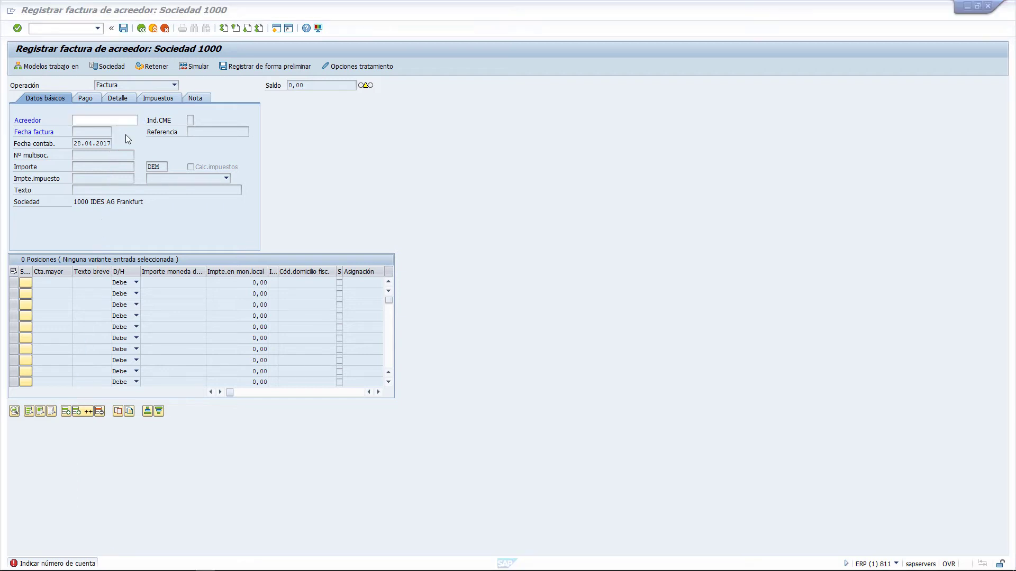
{"action": "left_click", "coordinate": [148, 36]}
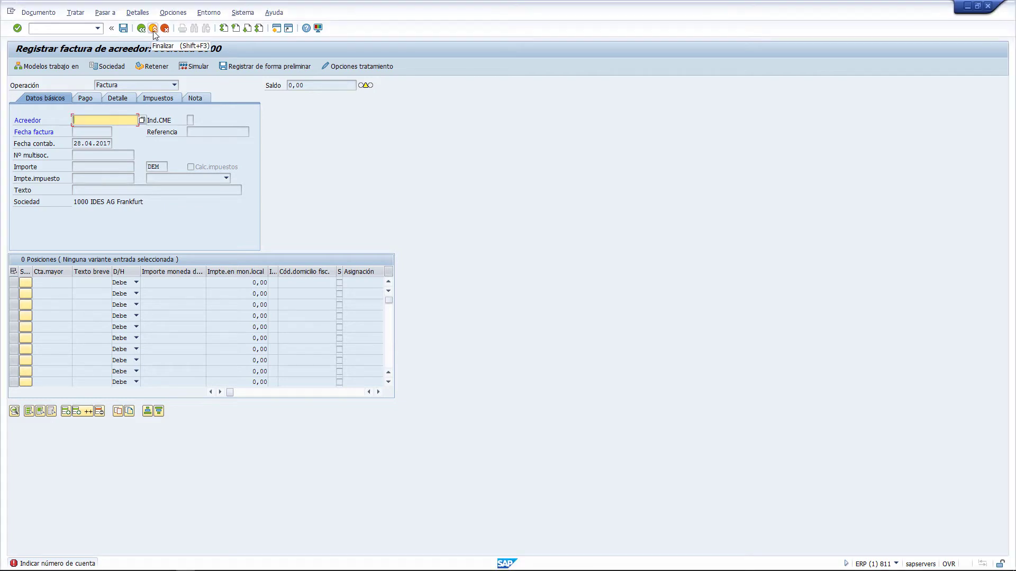
{"action": "left_click", "coordinate": [153, 30]}
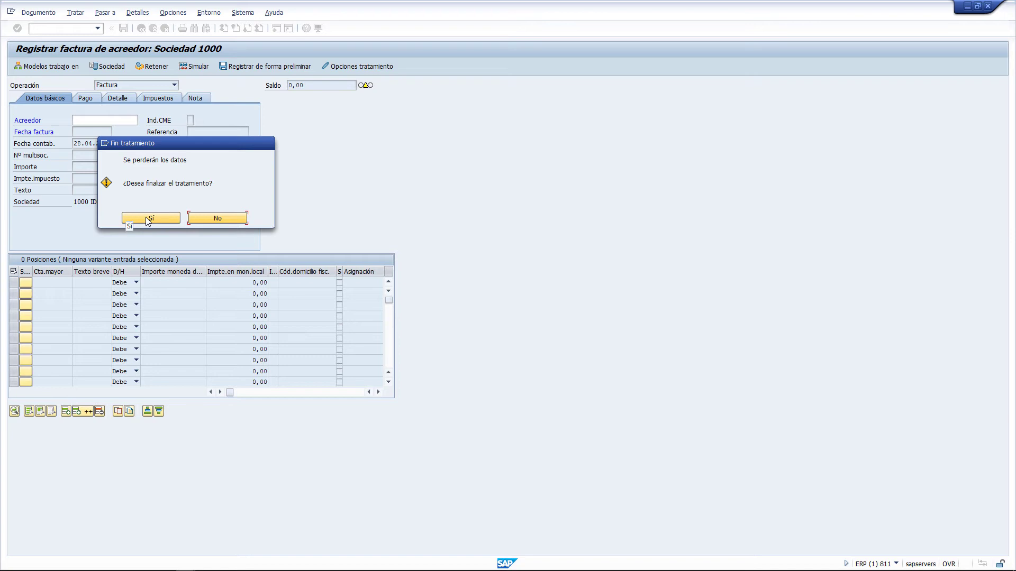
{"action": "left_click", "coordinate": [147, 221]}
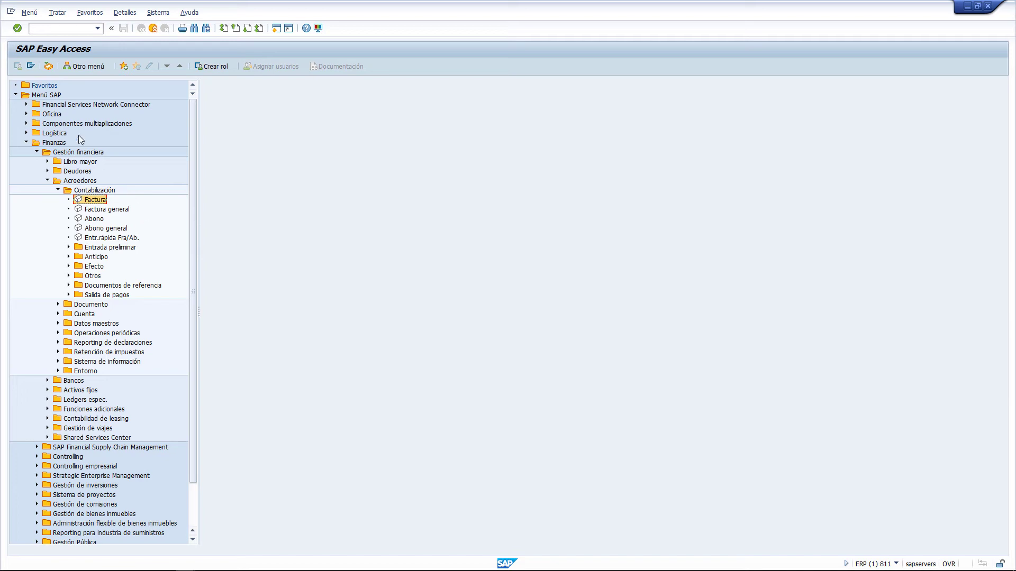
Step: Start vendor invoice entry by running transaction code fb60
{"action": "left_click", "coordinate": [76, 28]}
{"action": "type", "text": "fb60"}
{"action": "key", "text": "Return"}
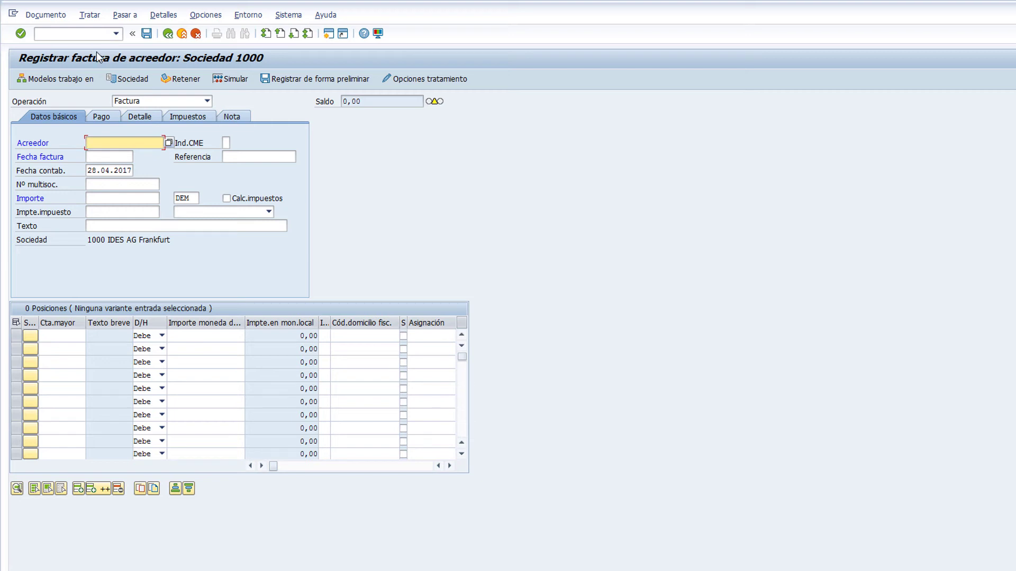
Step: Collapse and restore the command field, and end the vendor invoice processing, accepting the loss of data
{"action": "left_click", "coordinate": [133, 36]}
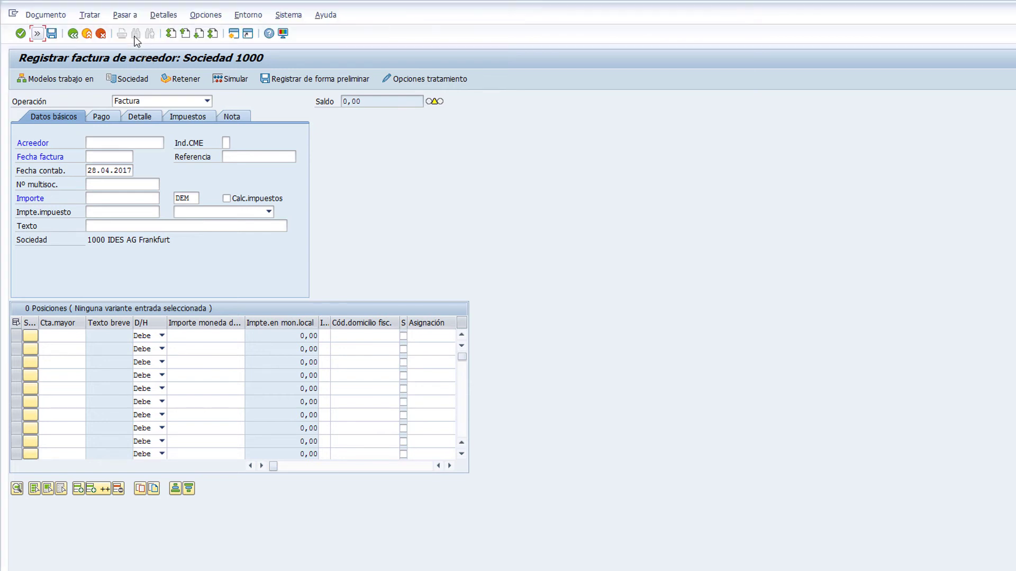
{"action": "left_click", "coordinate": [37, 35]}
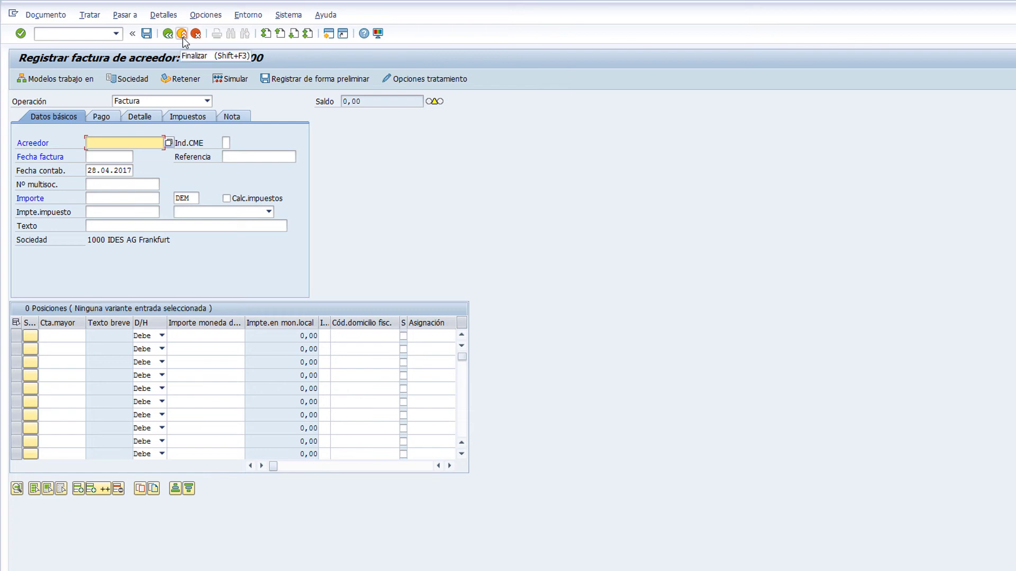
{"action": "left_click", "coordinate": [183, 35]}
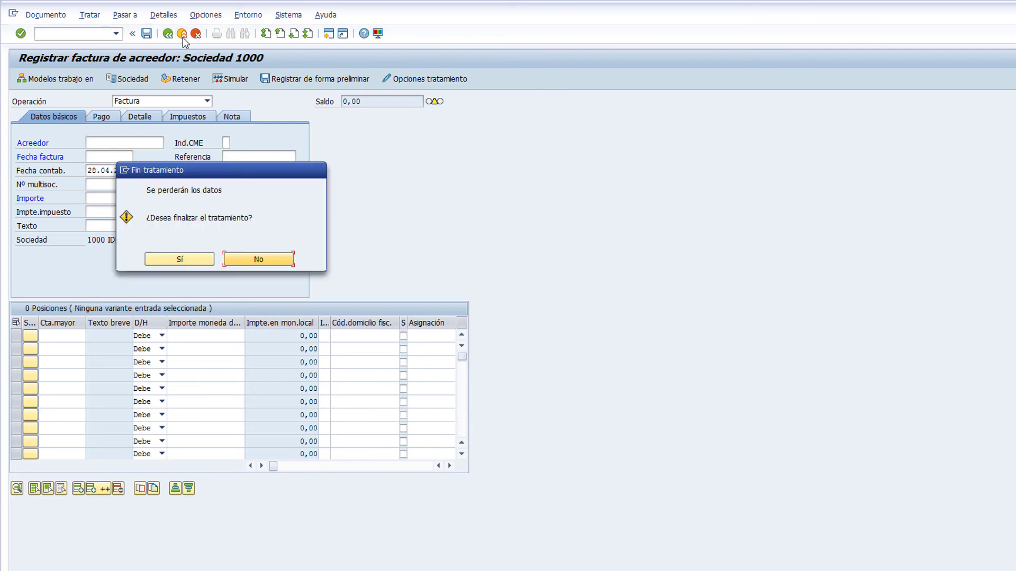
{"action": "left_click", "coordinate": [186, 260]}
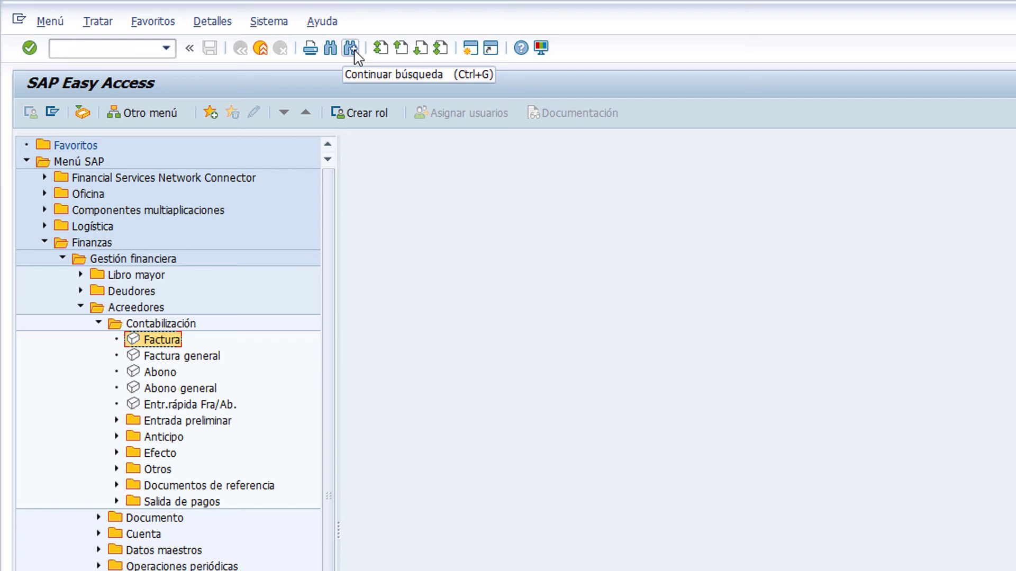
{"action": "left_click_drag", "start_coordinate": [360, 34], "coordinate": [454, 73]}
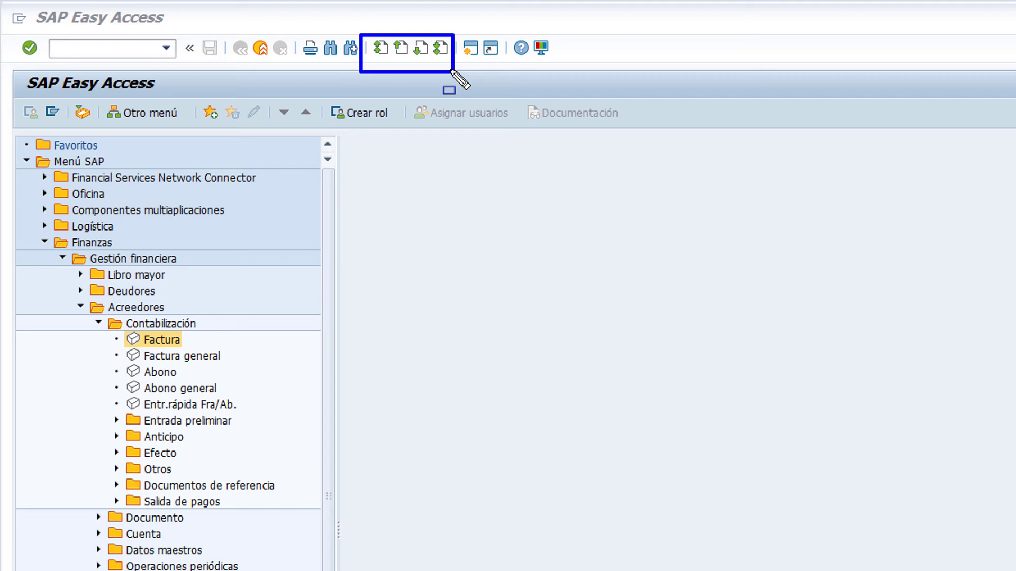
{"action": "key", "text": "Escape"}
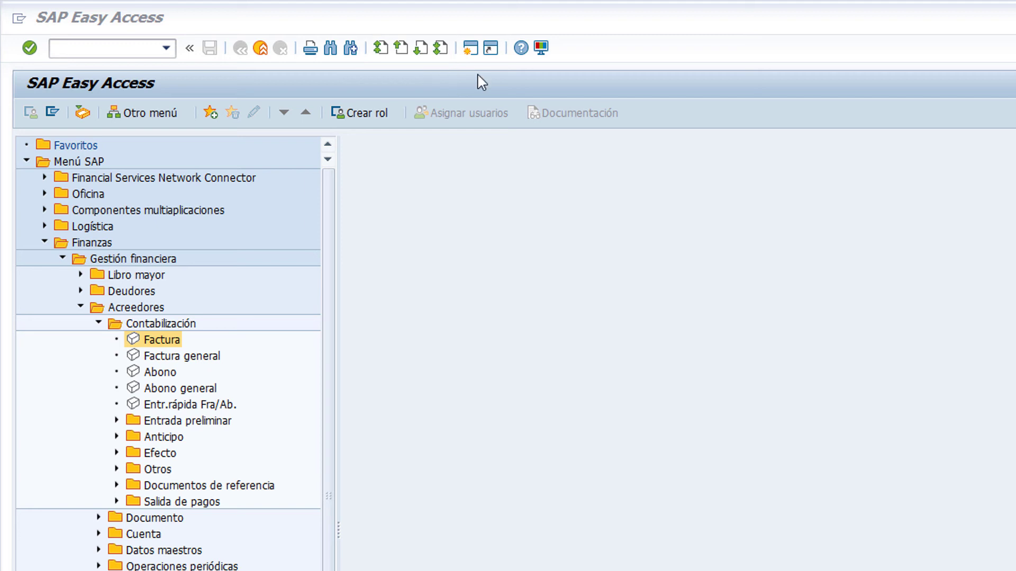
{"action": "key", "text": "ctrl+2"}
{"action": "left_click_drag", "start_coordinate": [453, 31], "coordinate": [485, 68]}
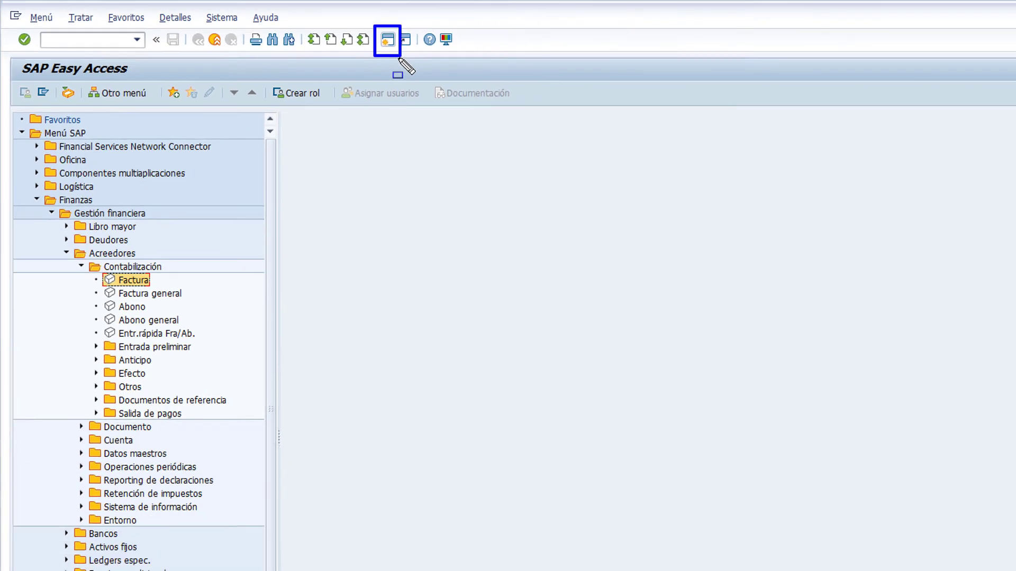
{"action": "mouse_move", "coordinate": [9, 13]}
{"action": "left_mouse_down"}
{"action": "mouse_move", "coordinate": [824, 371]}
{"action": "mouse_move", "coordinate": [1008, 496]}
{"action": "mouse_move", "coordinate": [1015, 570]}
{"action": "left_mouse_up"}
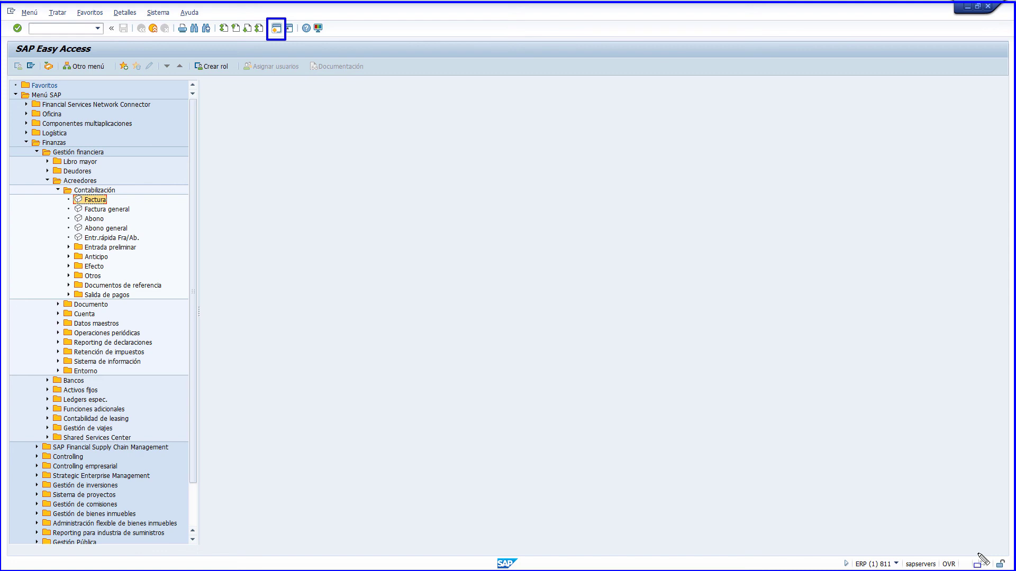
{"action": "key", "text": "Escape"}
Step: Reopen the vendor invoice entry using Factura under Acreedores, Contabilización in the SAP menu tree
{"action": "left_click", "coordinate": [277, 31]}
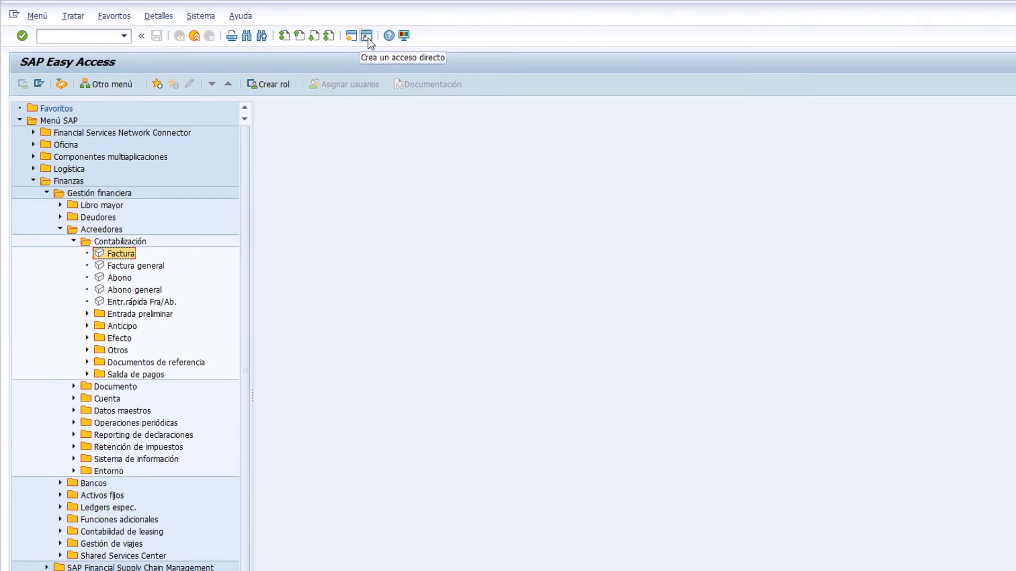
{"action": "double_click", "coordinate": [133, 256]}
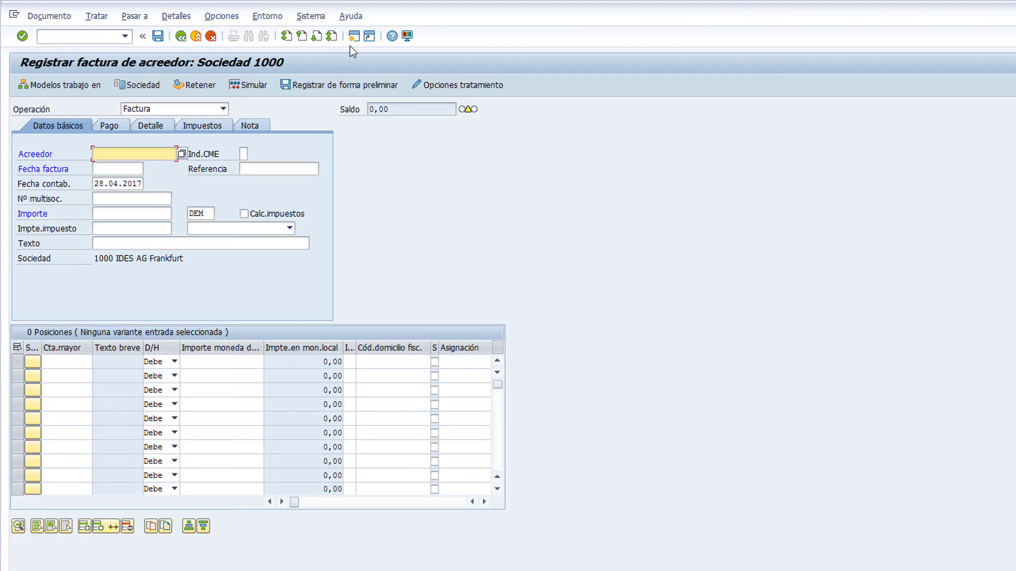
Step: Create an SAP shortcut to the vendor invoice transaction FB60, stored in SAPlogon, keeping the proposed title and settings
{"action": "left_click", "coordinate": [372, 40]}
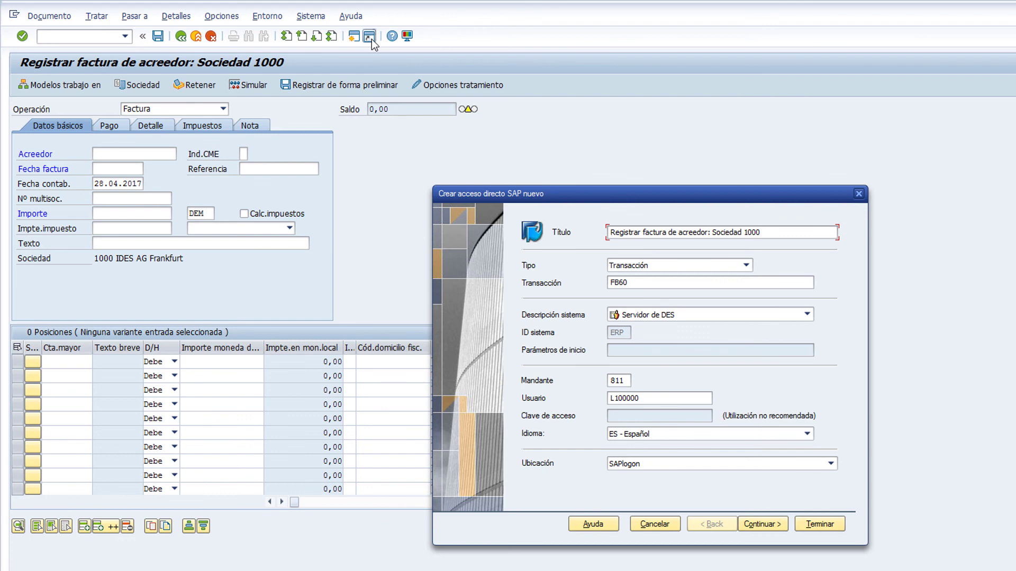
{"action": "left_click", "coordinate": [632, 286]}
{"action": "left_click_drag", "start_coordinate": [632, 286], "coordinate": [609, 286]}
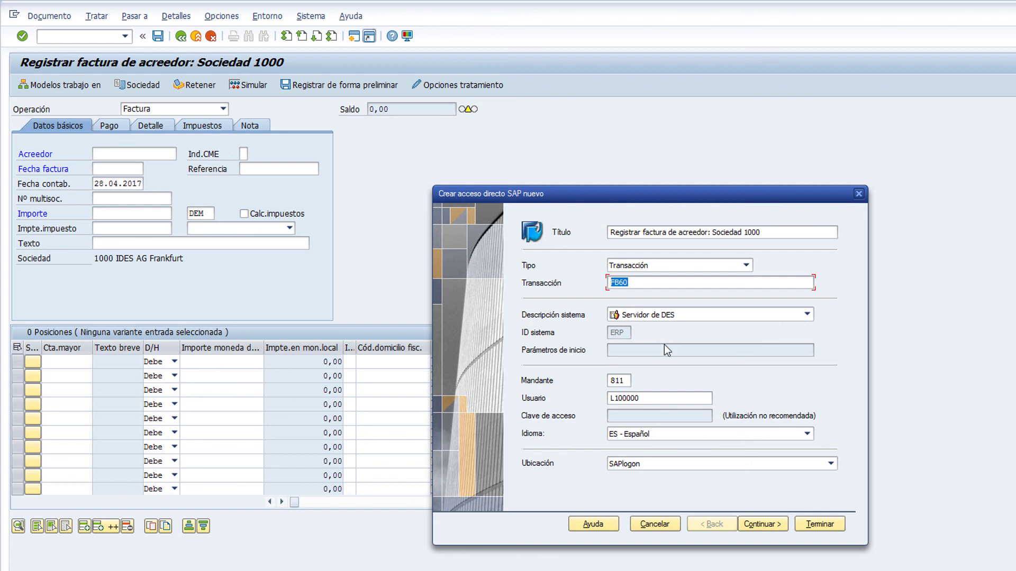
{"action": "left_click", "coordinate": [820, 524]}
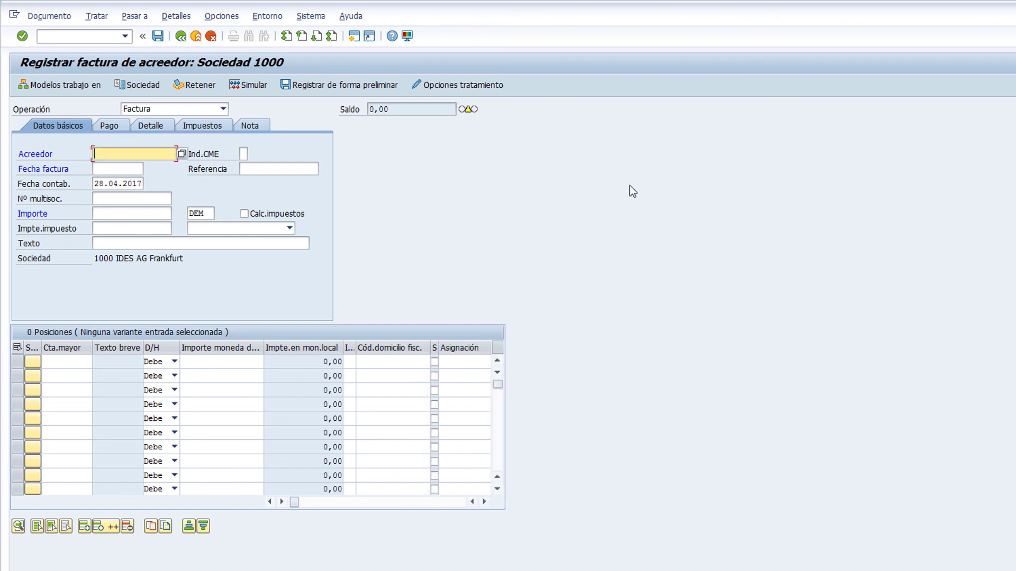
Step: Open the Performance Assistant help for the Acreedor field of the invoice, and close it after reading
{"action": "left_click", "coordinate": [391, 36]}
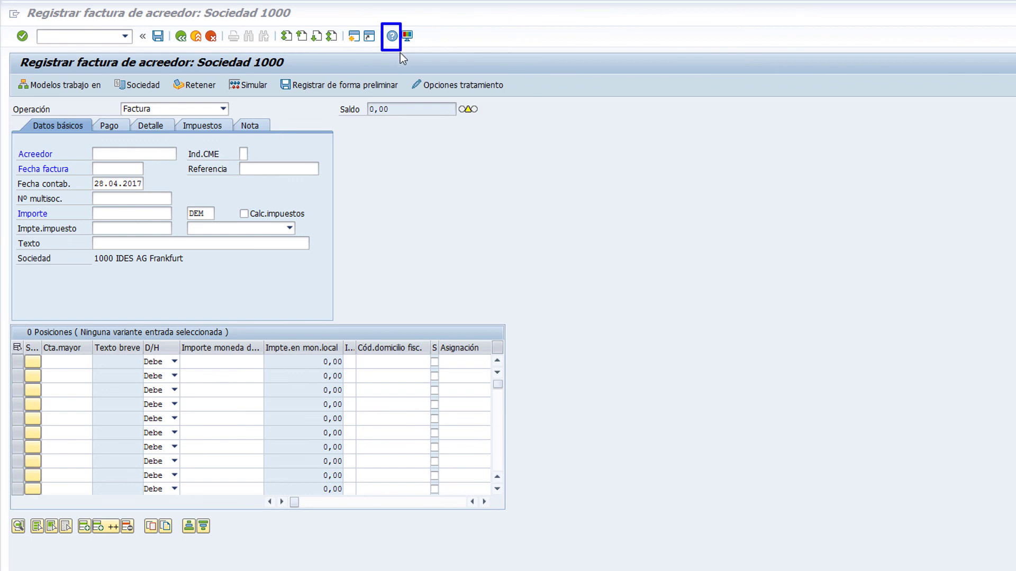
{"action": "left_click", "coordinate": [160, 155]}
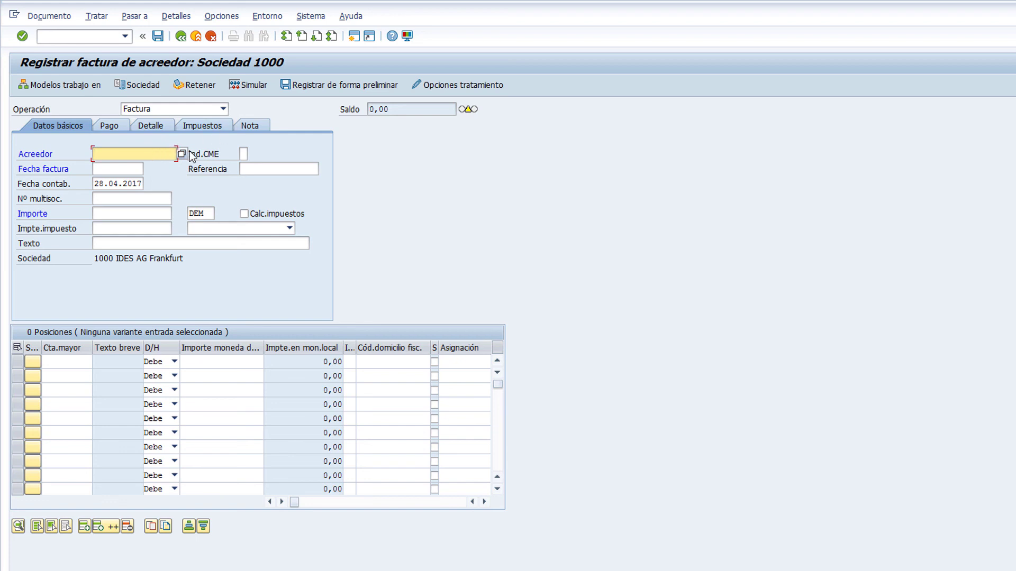
{"action": "left_click", "coordinate": [391, 37]}
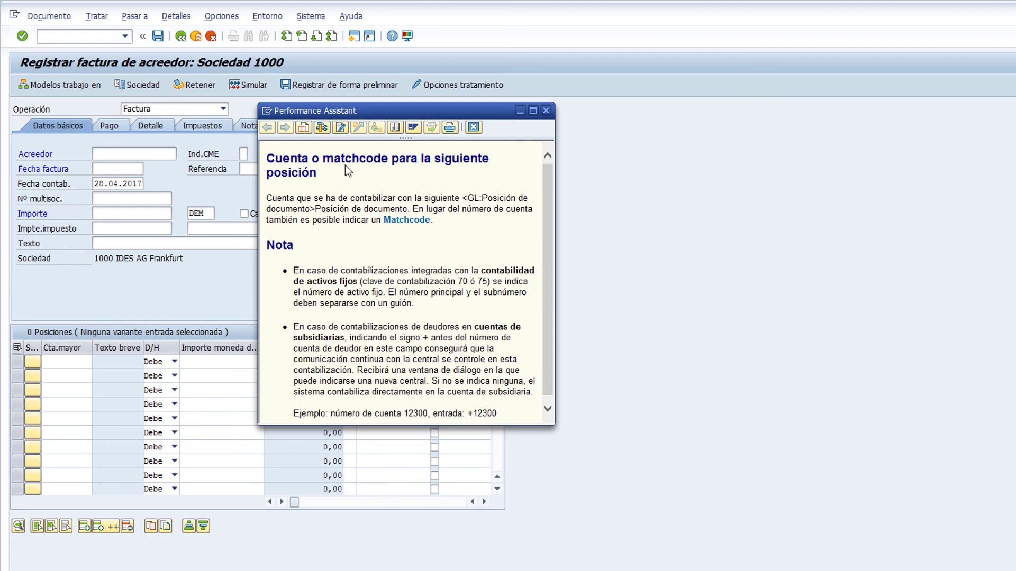
{"action": "left_click", "coordinate": [546, 111]}
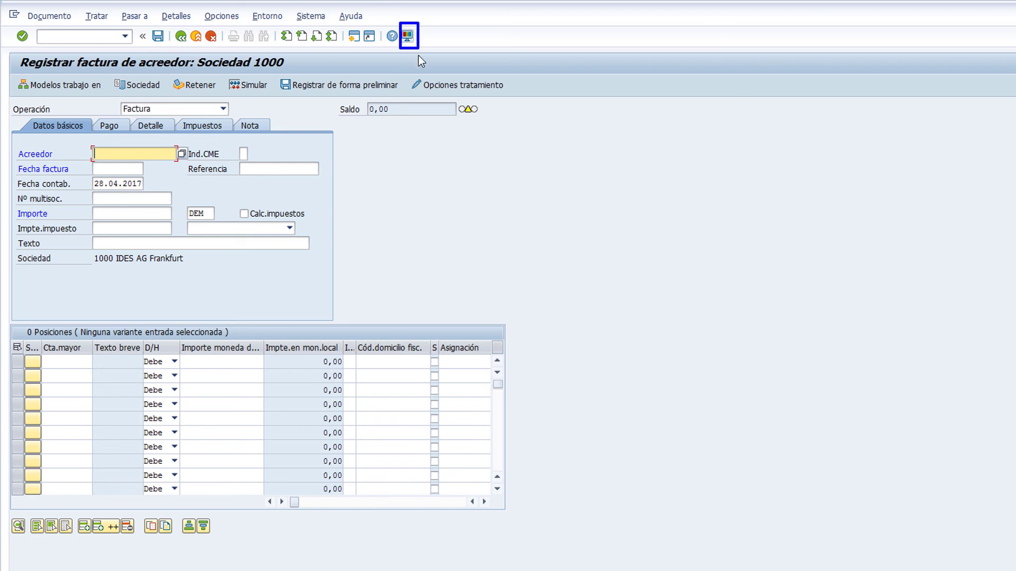
Step: Show and dismiss the local layout options, and leave the vendor invoice for SAP Easy Access, accepting the loss of data
{"action": "left_click", "coordinate": [407, 36]}
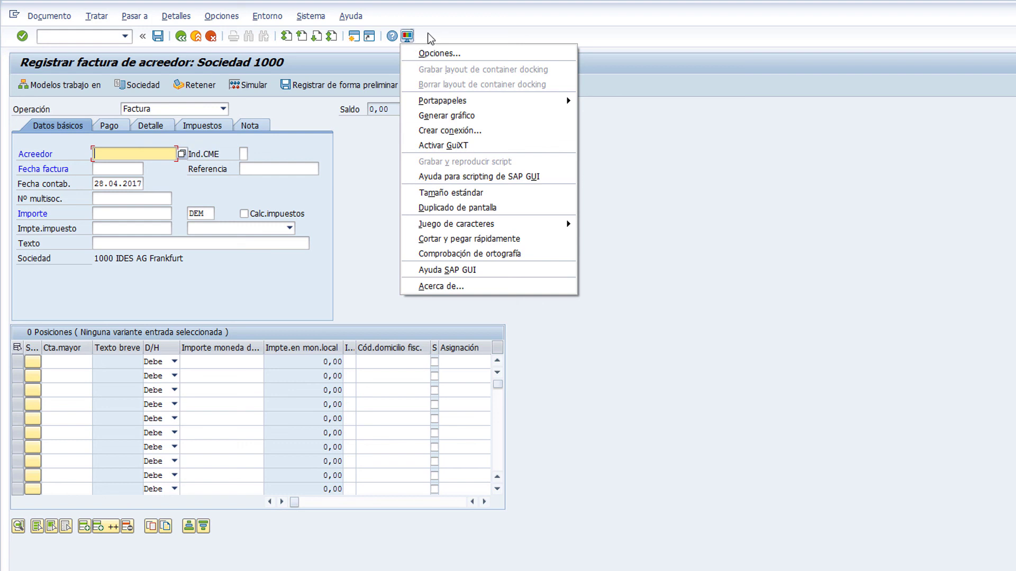
{"action": "left_click", "coordinate": [430, 38]}
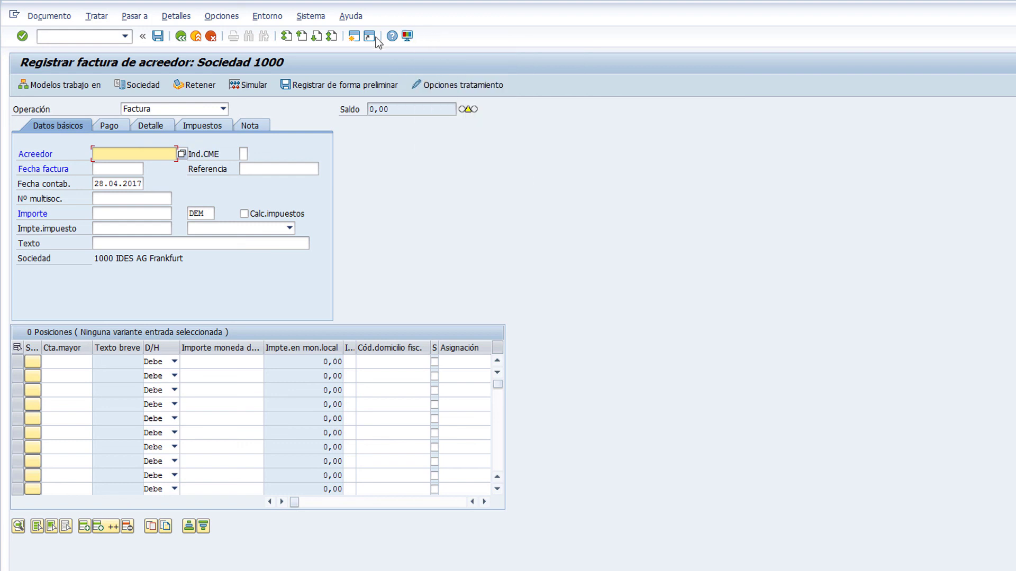
{"action": "left_click", "coordinate": [200, 40]}
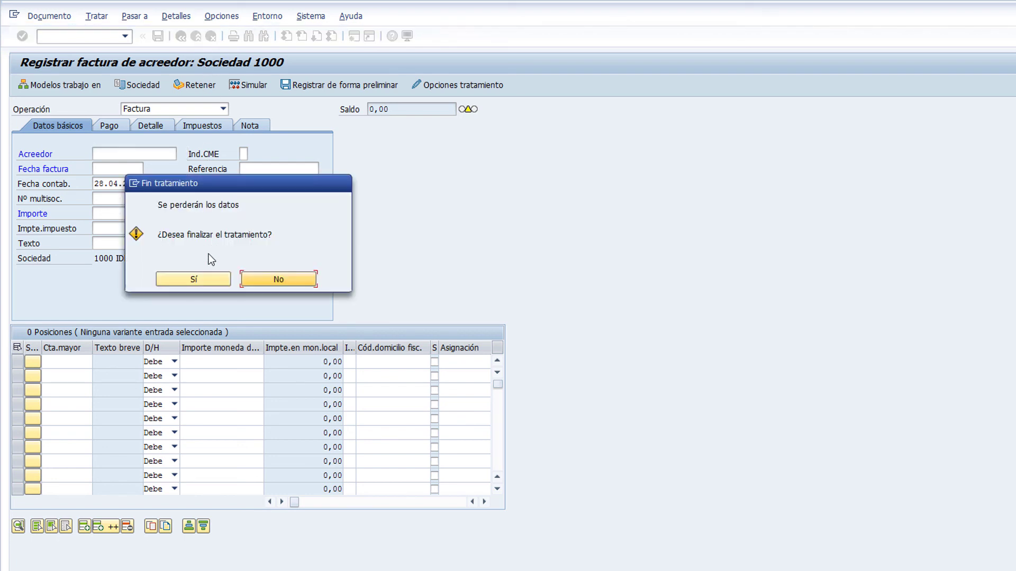
{"action": "left_click", "coordinate": [209, 281]}
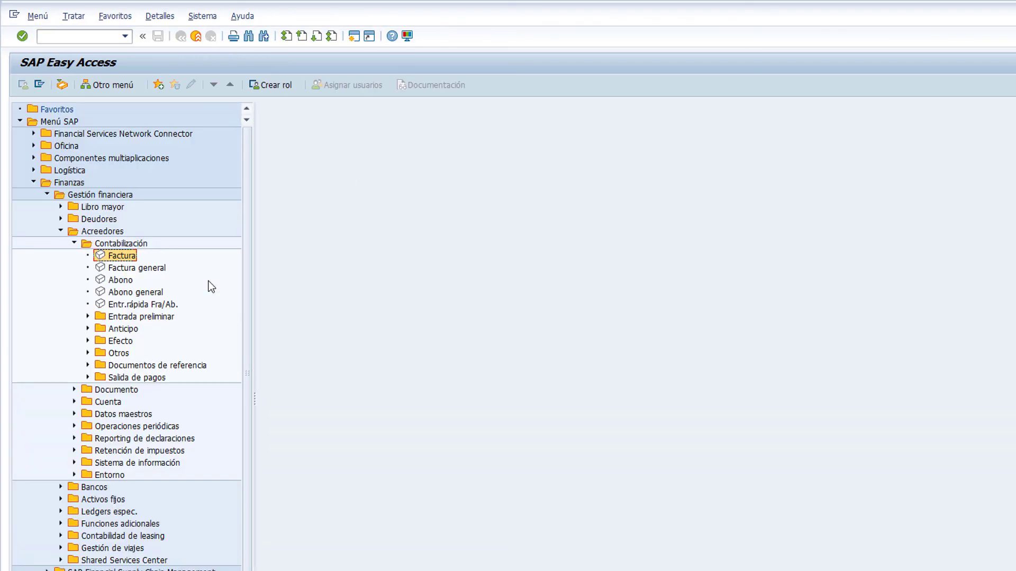